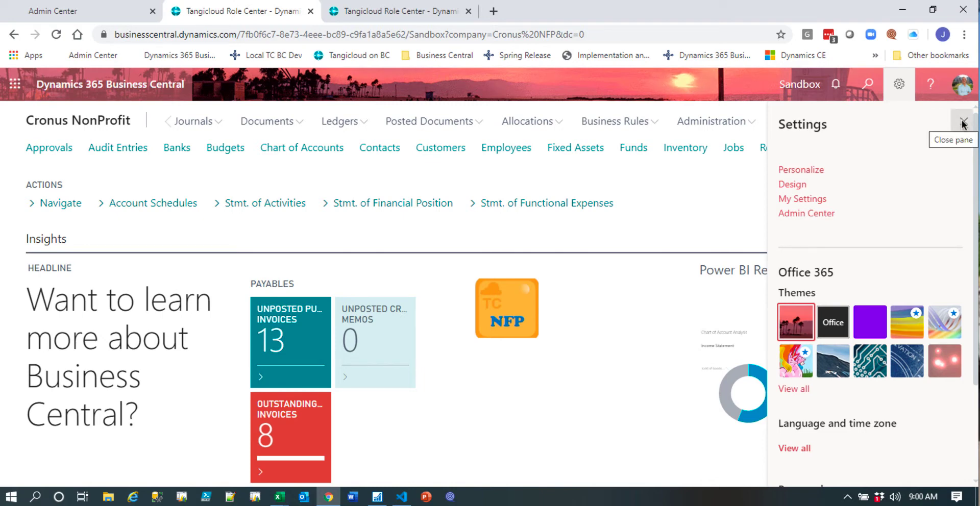
- Close the settings pane, search the application for "yesr" and review the matching pages, reports, documentation and AppSource offers
{"action": "left_click", "coordinate": [963, 124]}
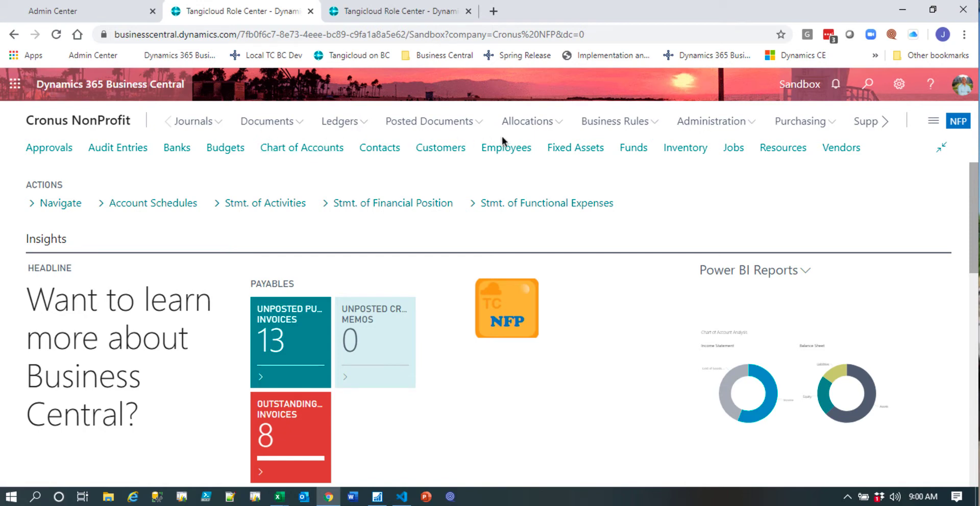
{"action": "left_click", "coordinate": [867, 87]}
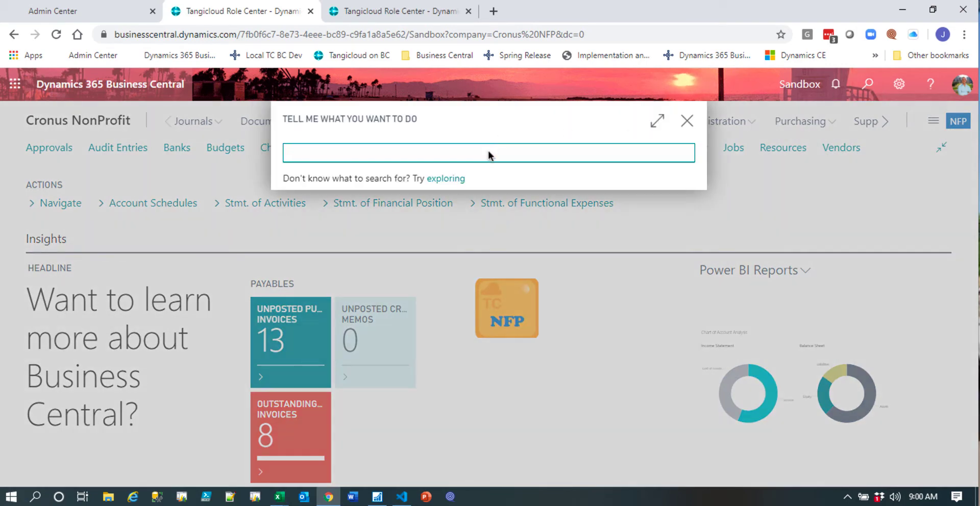
{"action": "type", "text": "yesr"}
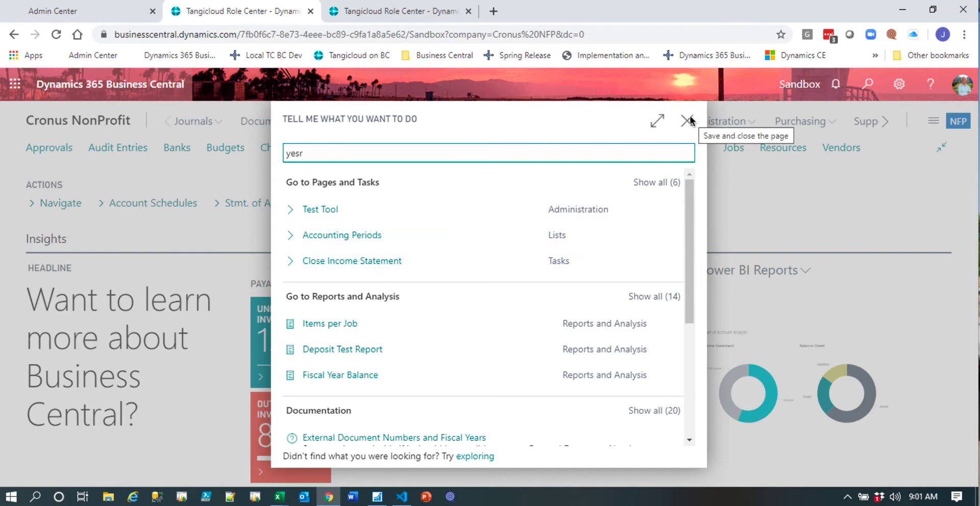
{"action": "left_click_drag", "start_coordinate": [690, 219], "coordinate": [681, 364]}
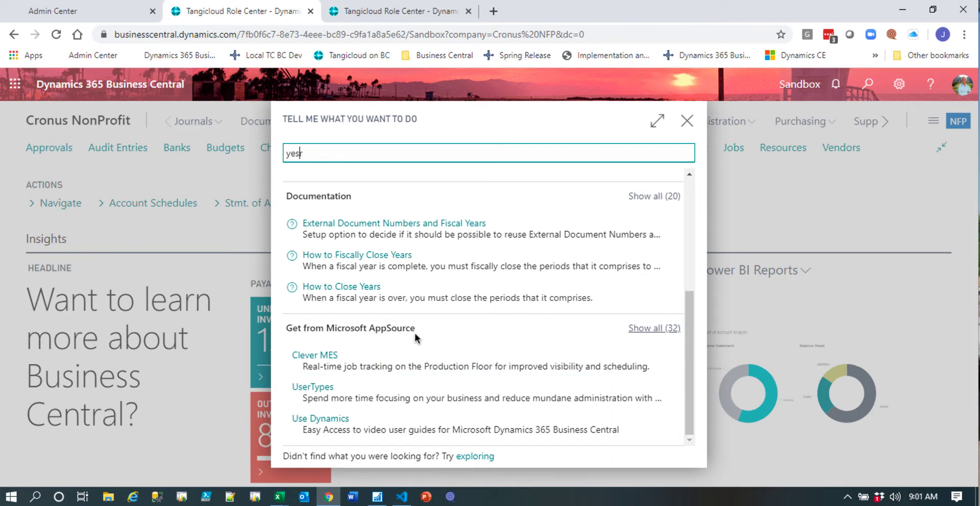
{"action": "left_click", "coordinate": [686, 120]}
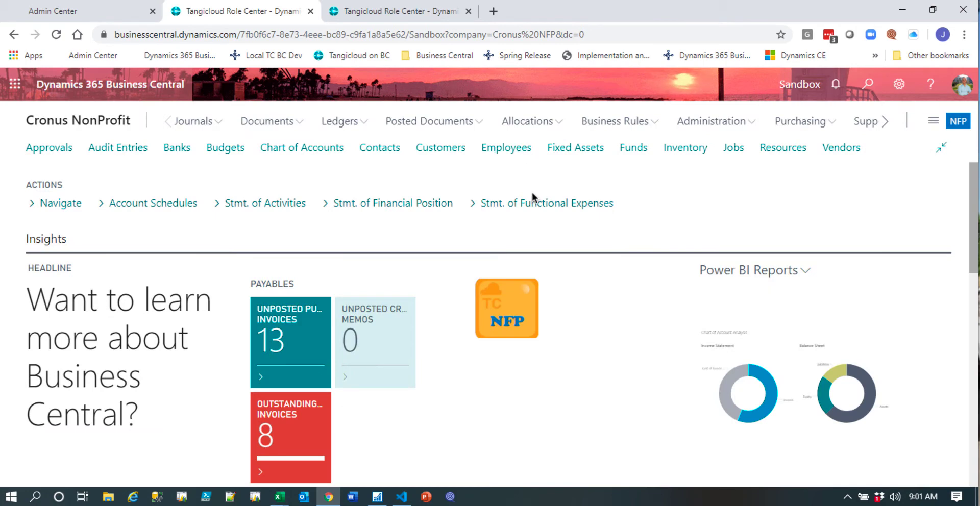
- Examine the role's full overview of available pages, including the expanded Administration group, and return to the role center
{"action": "left_click", "coordinate": [932, 122]}
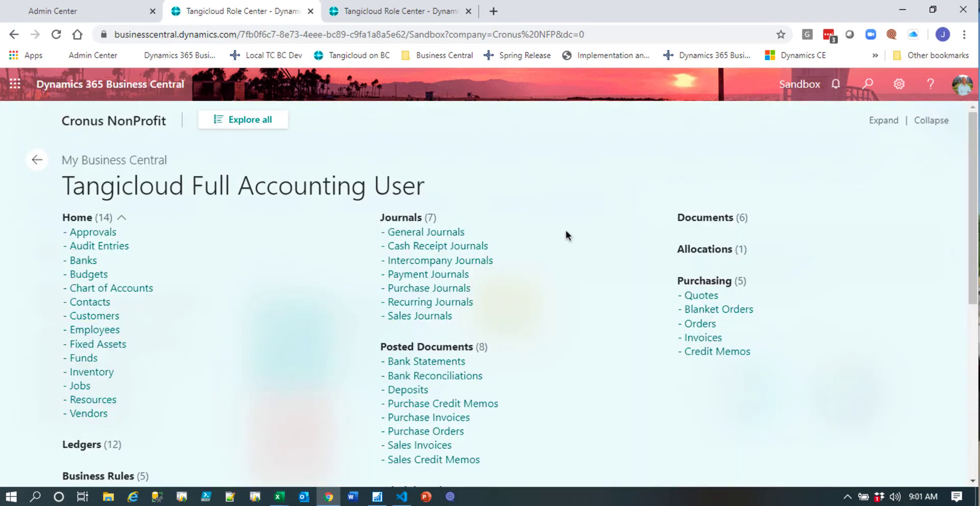
{"action": "scroll", "coordinate": [559, 231], "scroll_direction": "down", "scroll_amount": 2}
{"action": "scroll", "coordinate": [560, 231], "scroll_direction": "down", "scroll_amount": 5}
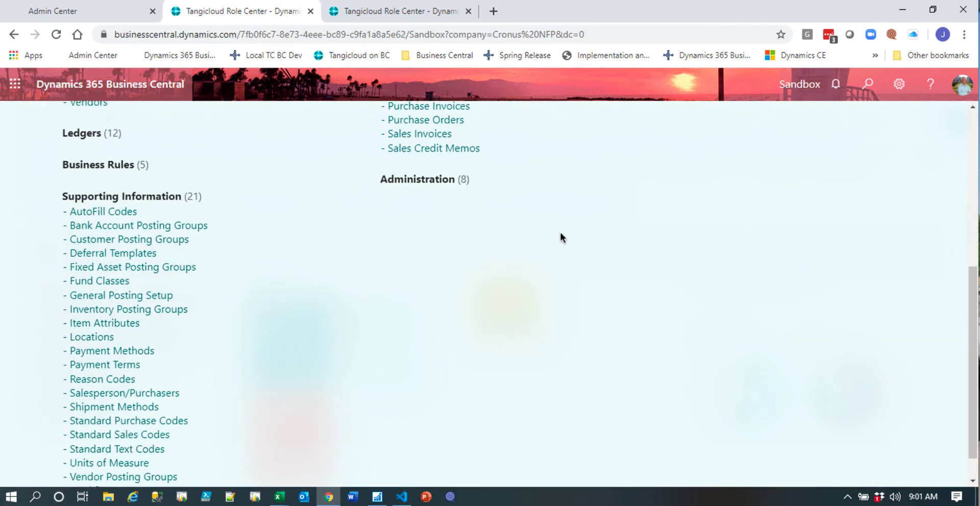
{"action": "scroll", "coordinate": [559, 231], "scroll_direction": "up", "scroll_amount": 2}
{"action": "left_click", "coordinate": [433, 252]}
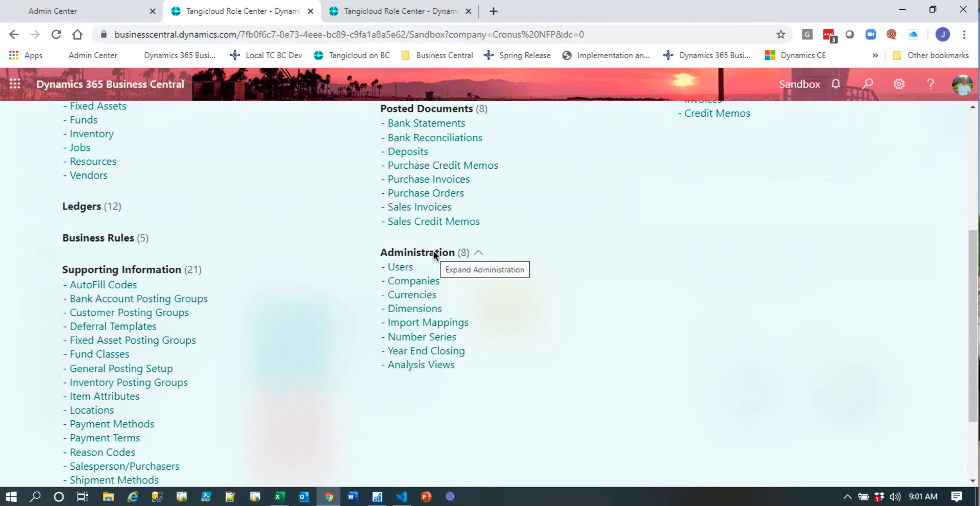
{"action": "scroll", "coordinate": [593, 238], "scroll_direction": "down", "scroll_amount": 2}
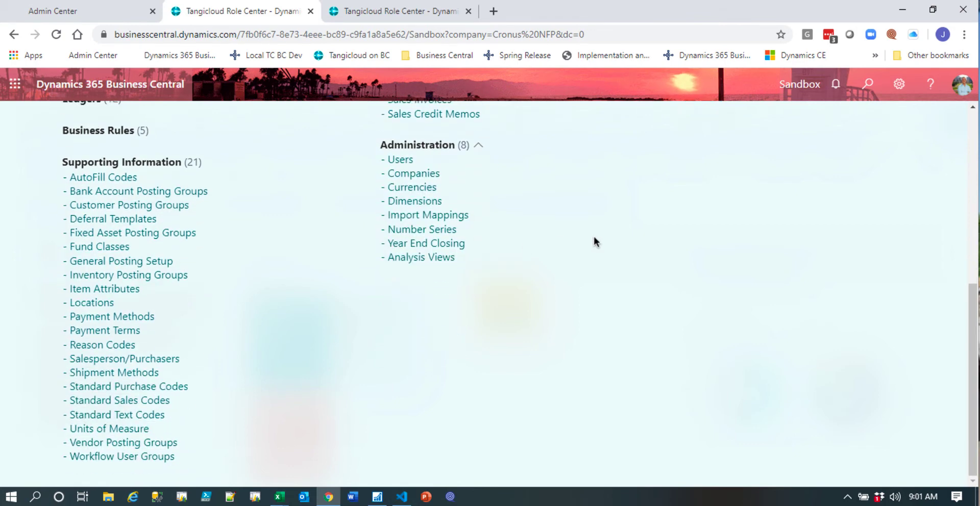
{"action": "scroll", "coordinate": [593, 236], "scroll_direction": "up", "scroll_amount": 6}
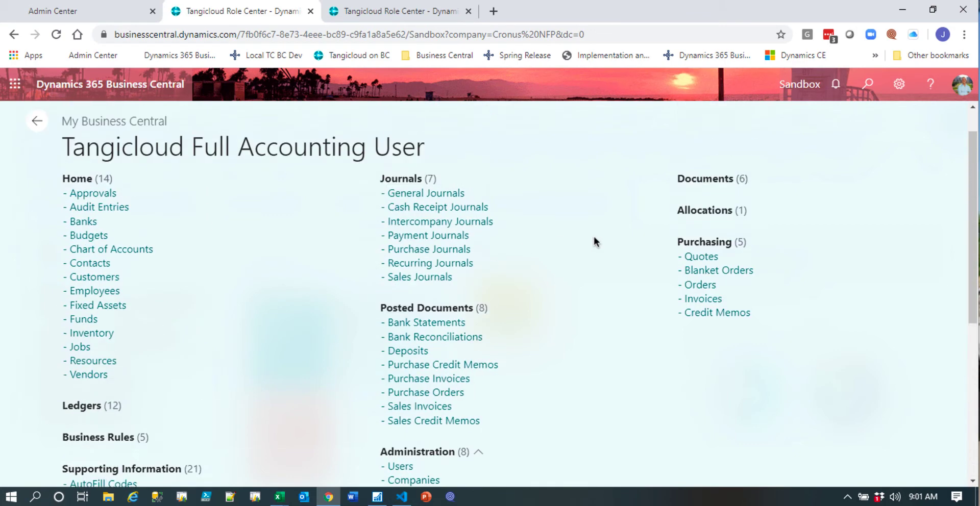
{"action": "scroll", "coordinate": [593, 236], "scroll_direction": "up", "scroll_amount": 1}
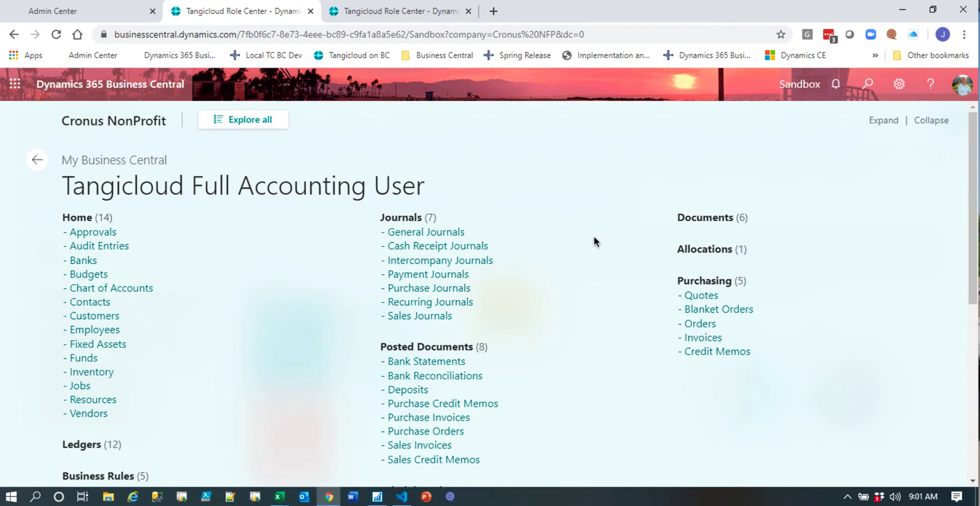
{"action": "scroll", "coordinate": [593, 236], "scroll_direction": "down", "scroll_amount": 2}
{"action": "scroll", "coordinate": [618, 235], "scroll_direction": "up", "scroll_amount": 1}
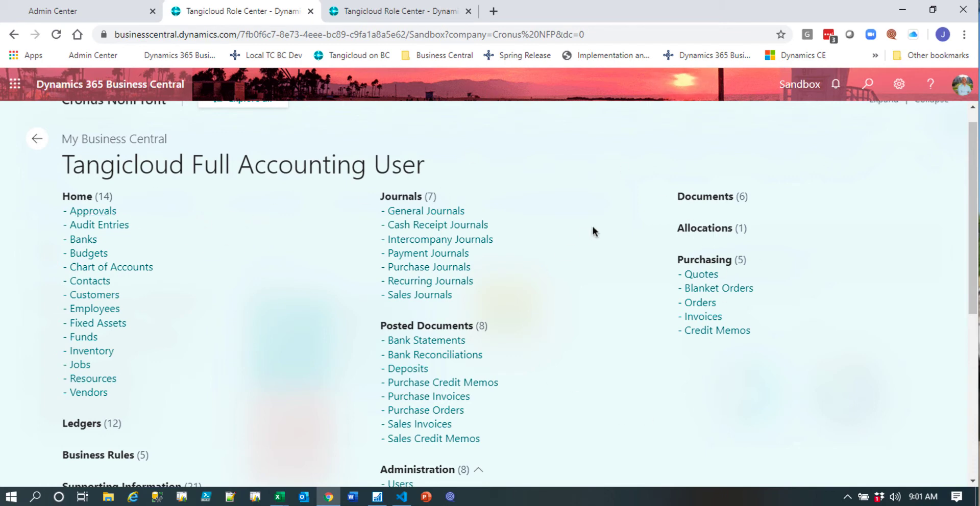
{"action": "scroll", "coordinate": [592, 228], "scroll_direction": "up", "scroll_amount": 1}
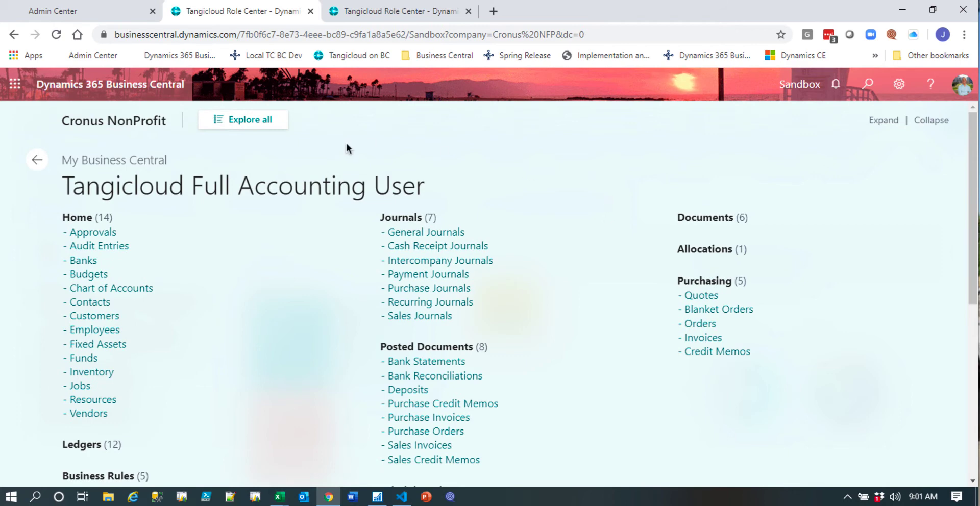
{"action": "left_click", "coordinate": [34, 161]}
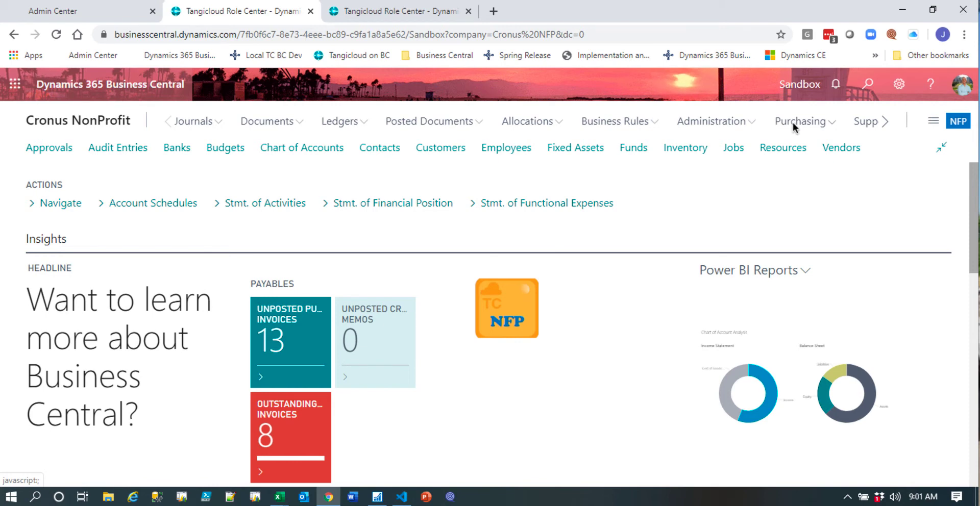
- Search for "general ledger", bookmark the General Ledger Setup page and reveal its link among the role center's navigation links
{"action": "left_click", "coordinate": [867, 84]}
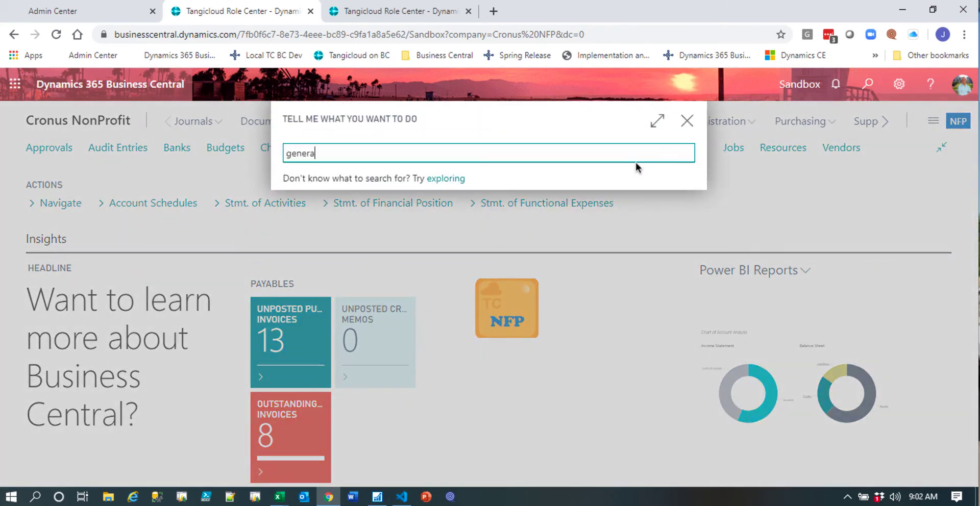
{"action": "type", "text": "general ledger"}
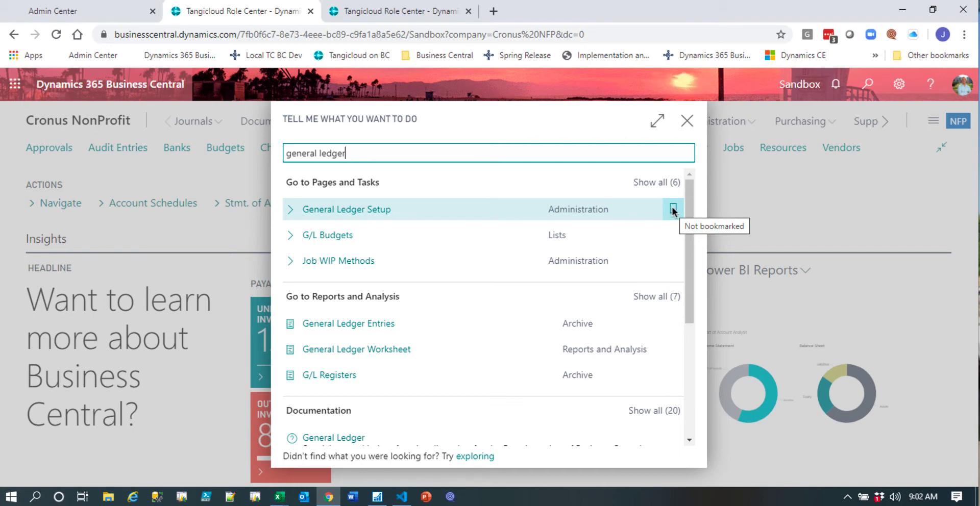
{"action": "left_click", "coordinate": [671, 209]}
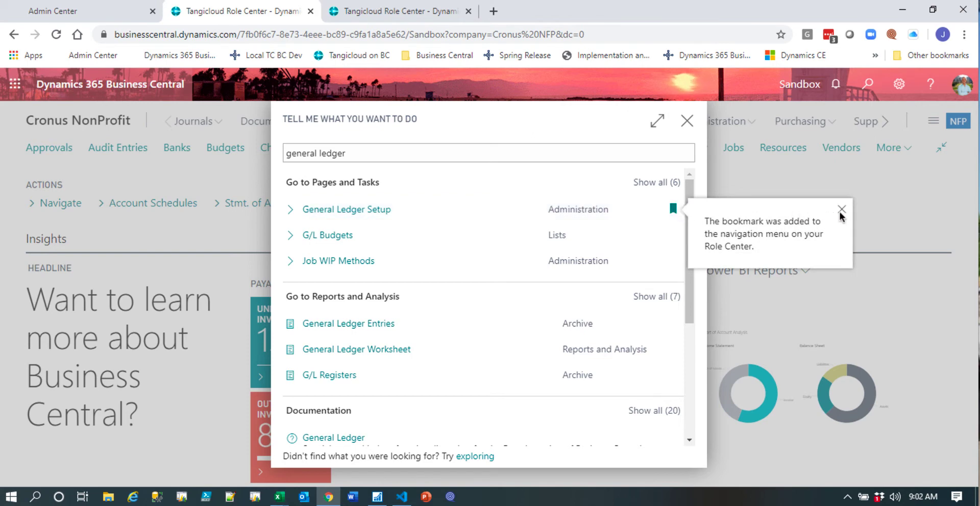
{"action": "left_click", "coordinate": [841, 210]}
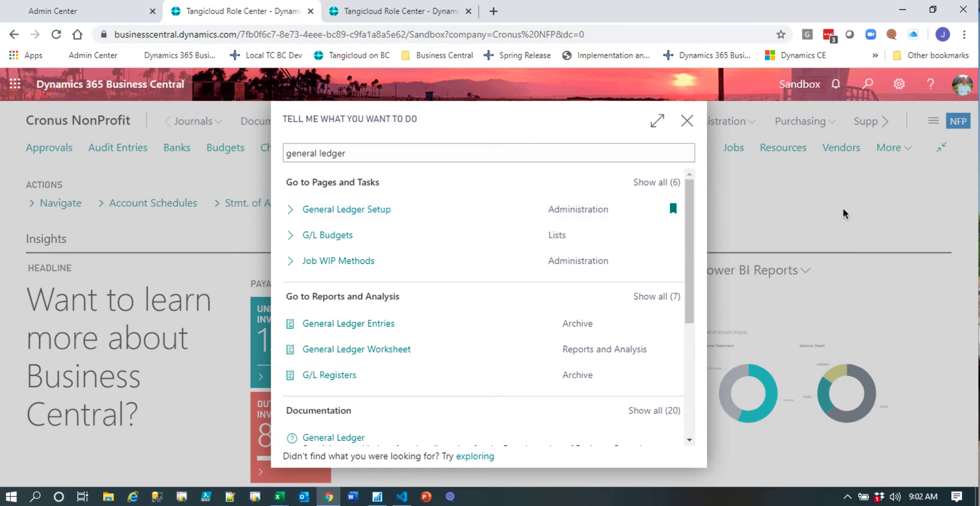
{"action": "left_click", "coordinate": [684, 122]}
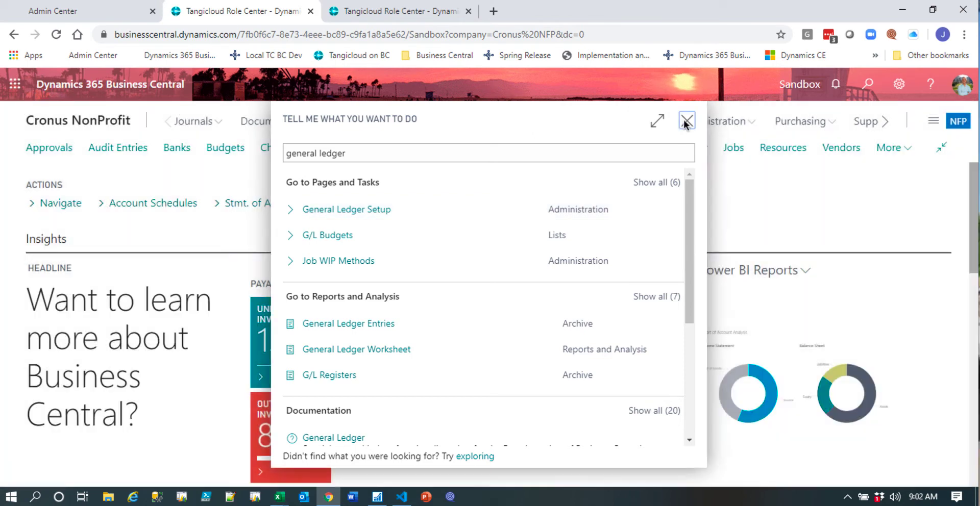
{"action": "left_click", "coordinate": [907, 149]}
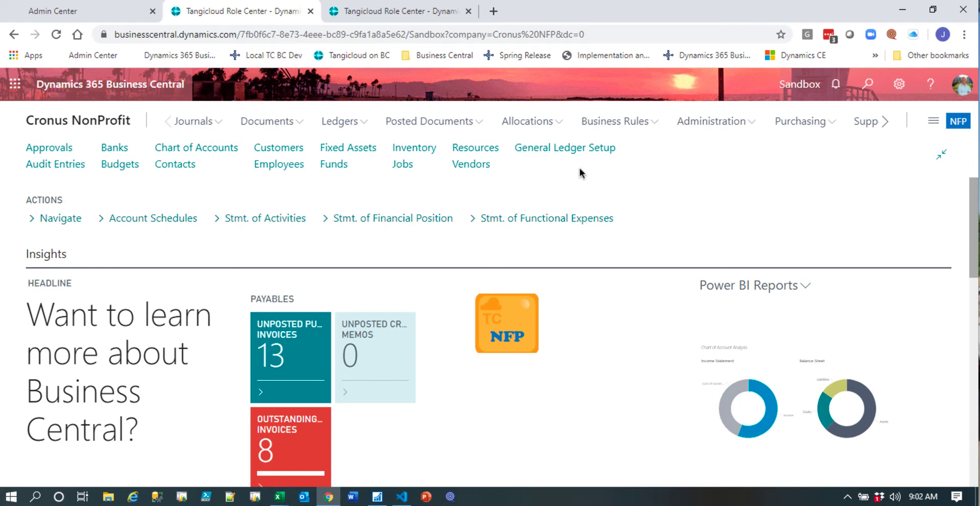
- Open the DEFAULT general journal batch in its own window and bring the main browser window back to the front
{"action": "left_click", "coordinate": [203, 121]}
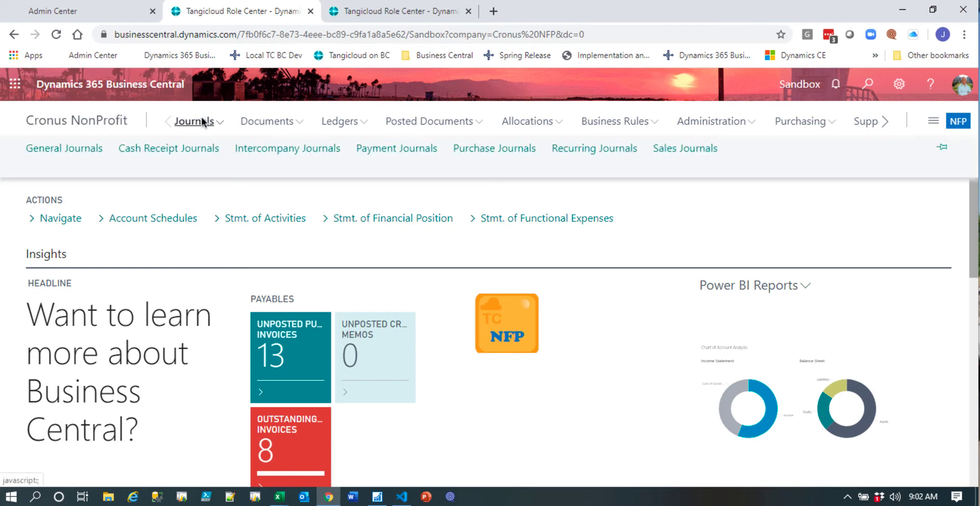
{"action": "left_click", "coordinate": [53, 147]}
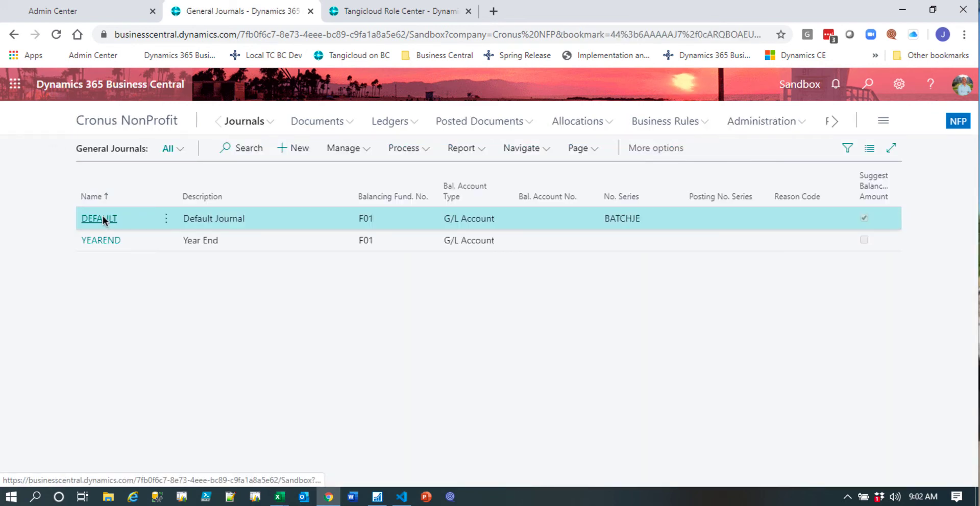
{"action": "left_click", "coordinate": [99, 218]}
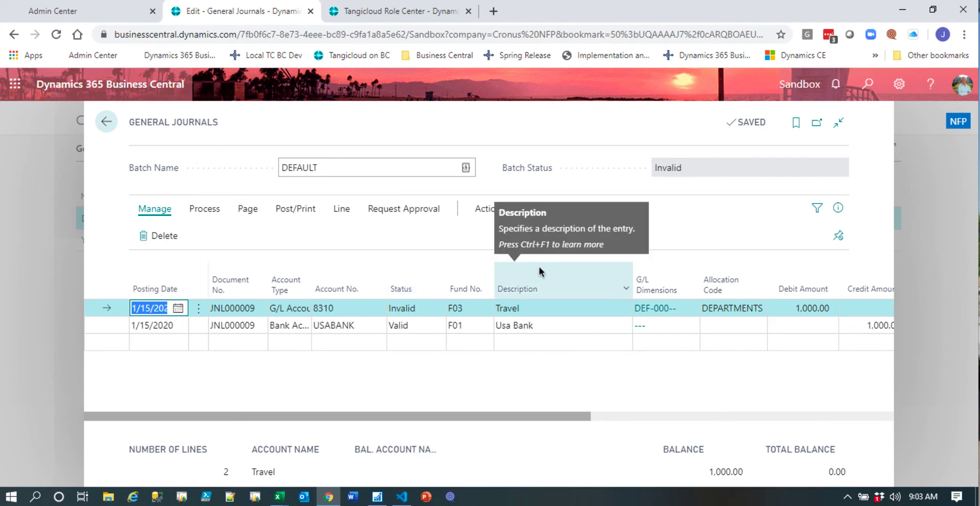
{"action": "left_click", "coordinate": [817, 123]}
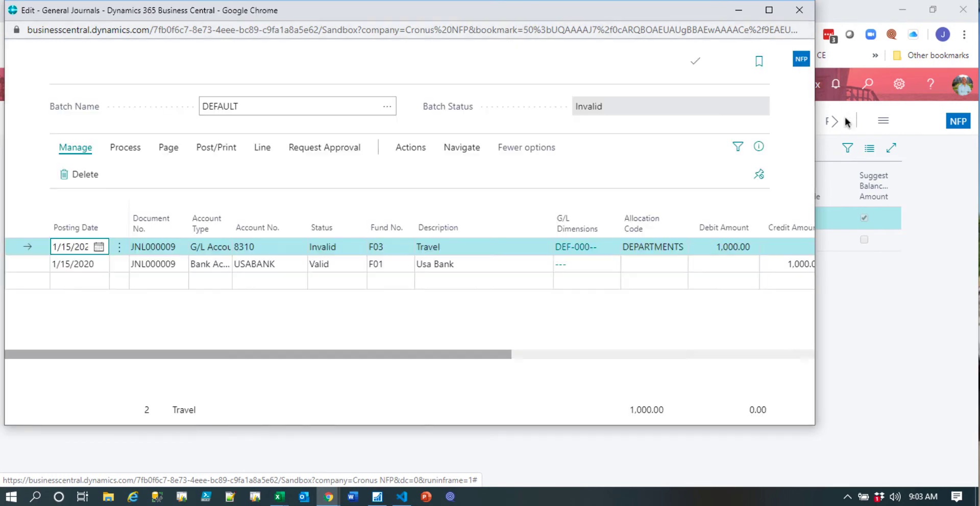
{"action": "left_click", "coordinate": [943, 245]}
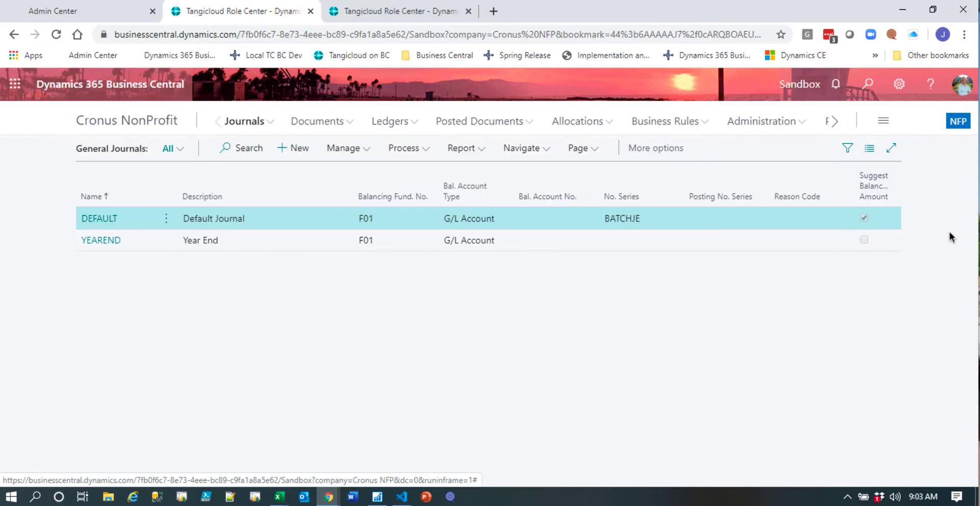
- Open the account card for 1010 Cash in bank-operating from the Chart of Accounts in a separate window
{"action": "left_click", "coordinate": [150, 122]}
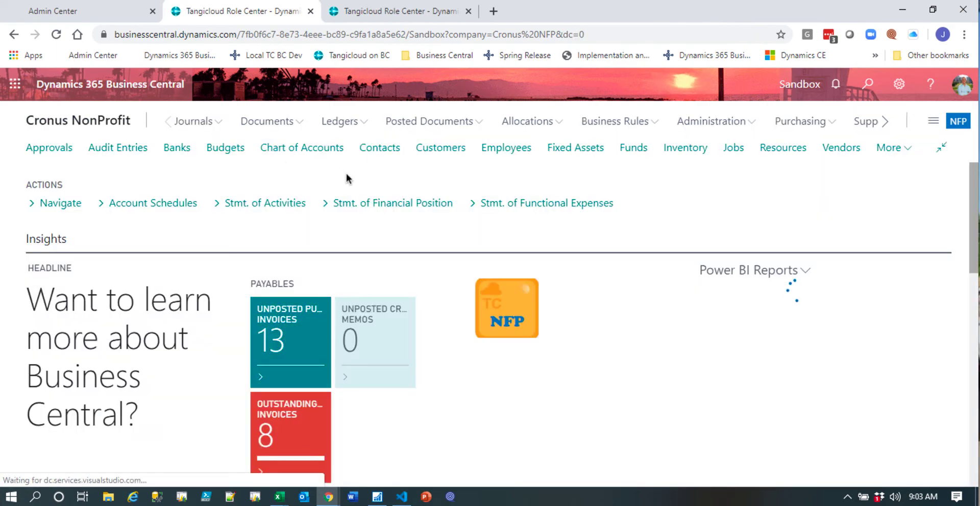
{"action": "left_click", "coordinate": [300, 147]}
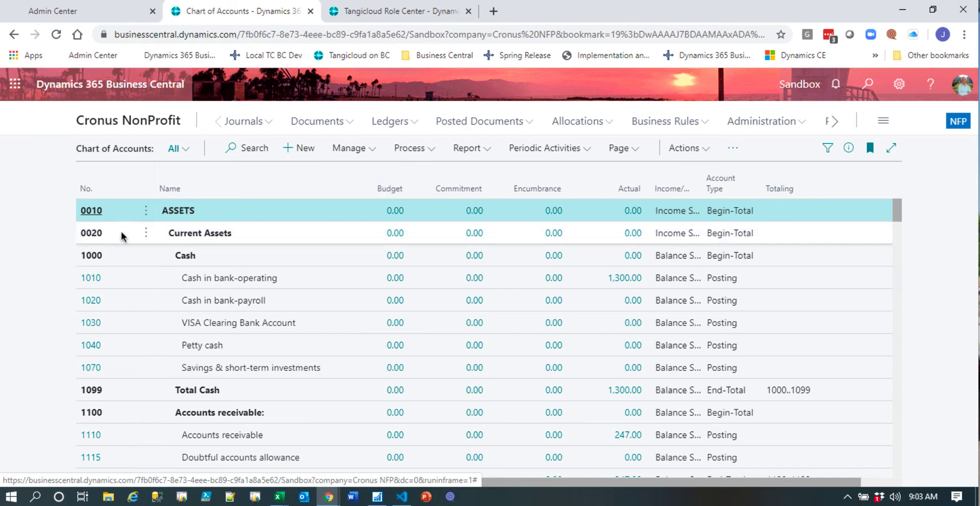
{"action": "left_click", "coordinate": [93, 278]}
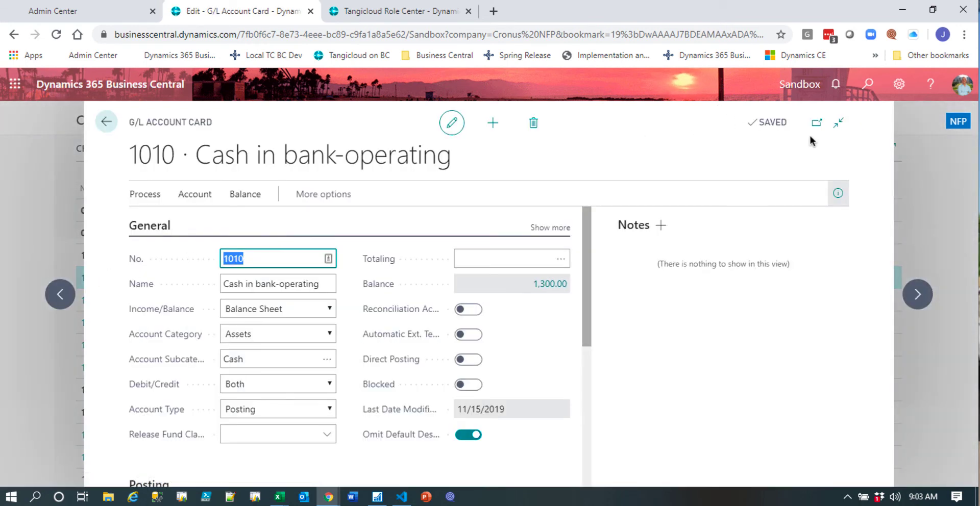
{"action": "left_click", "coordinate": [817, 123]}
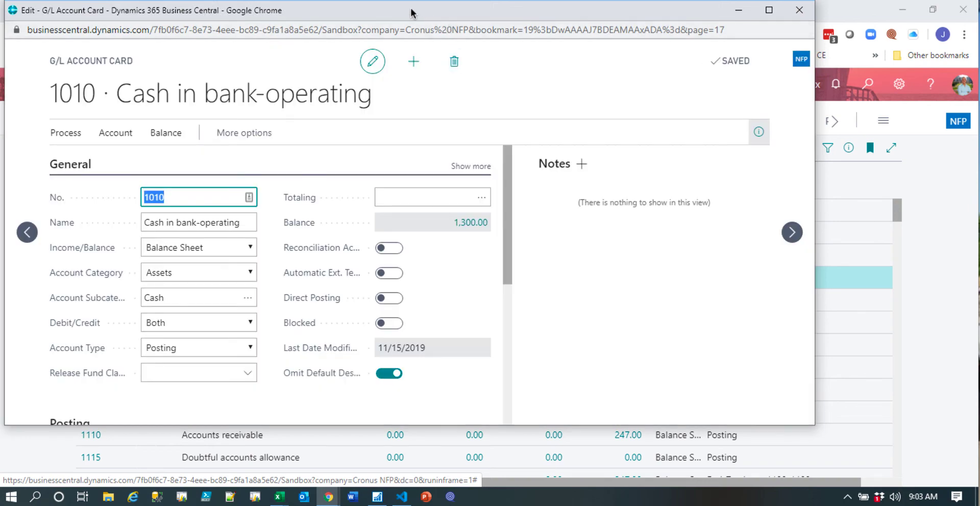
- Arrange the account card and the General Journals window side by side and switch between them
{"action": "left_click_drag", "start_coordinate": [411, 11], "coordinate": [978, 38]}
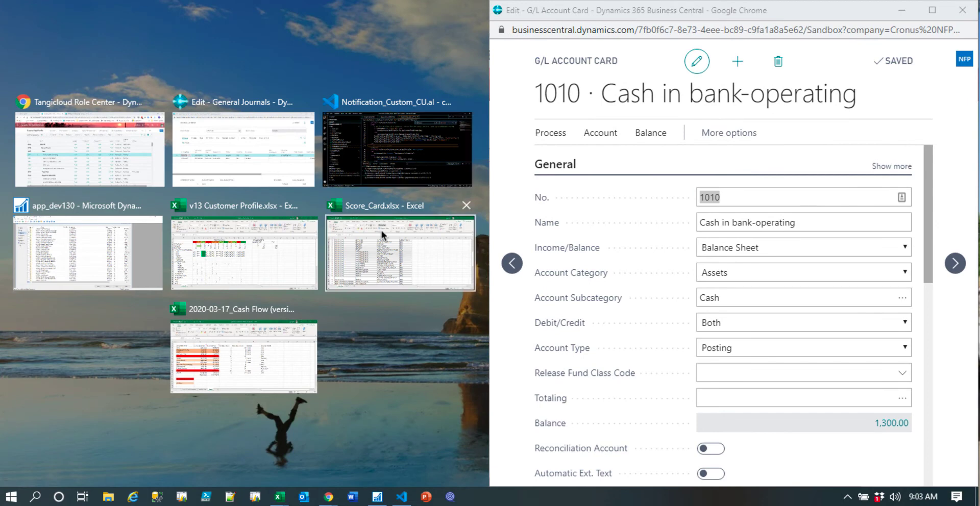
{"action": "left_click", "coordinate": [255, 154]}
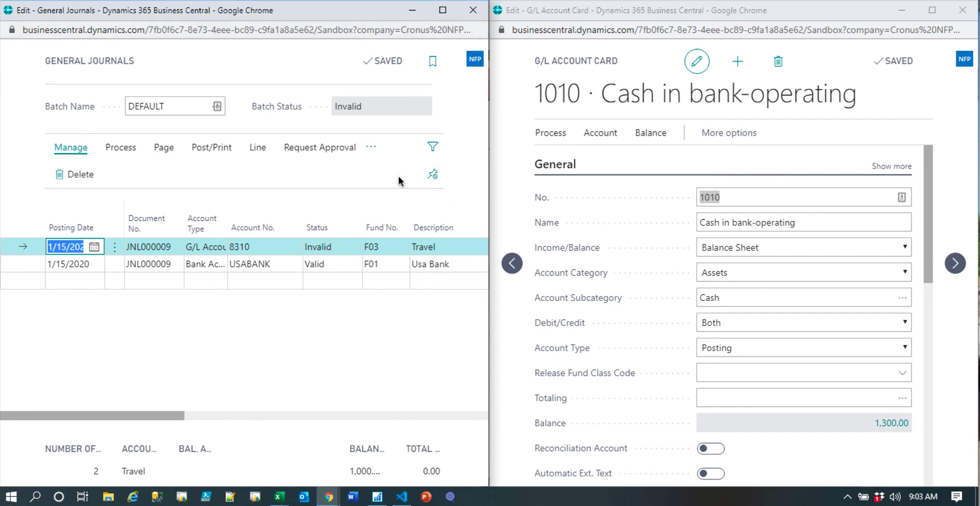
{"action": "left_click", "coordinate": [628, 149]}
{"action": "left_click", "coordinate": [264, 178]}
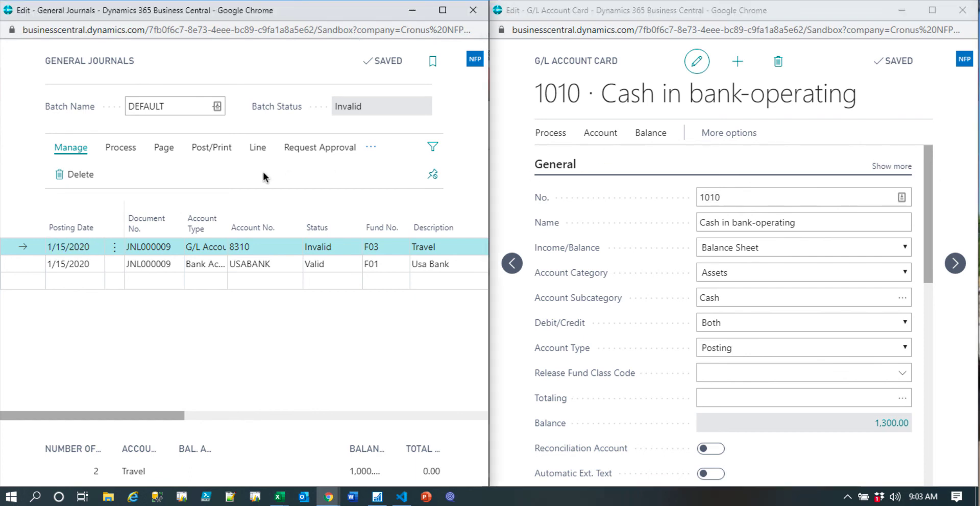
{"action": "left_click", "coordinate": [776, 224]}
- Unsnap the General Journals window and close both separate windows to return to the Chart of Accounts
{"action": "mouse_move", "coordinate": [368, 15]}
{"action": "left_mouse_down"}
{"action": "mouse_move", "coordinate": [9, 23]}
{"action": "mouse_move", "coordinate": [365, 16]}
{"action": "left_mouse_up"}
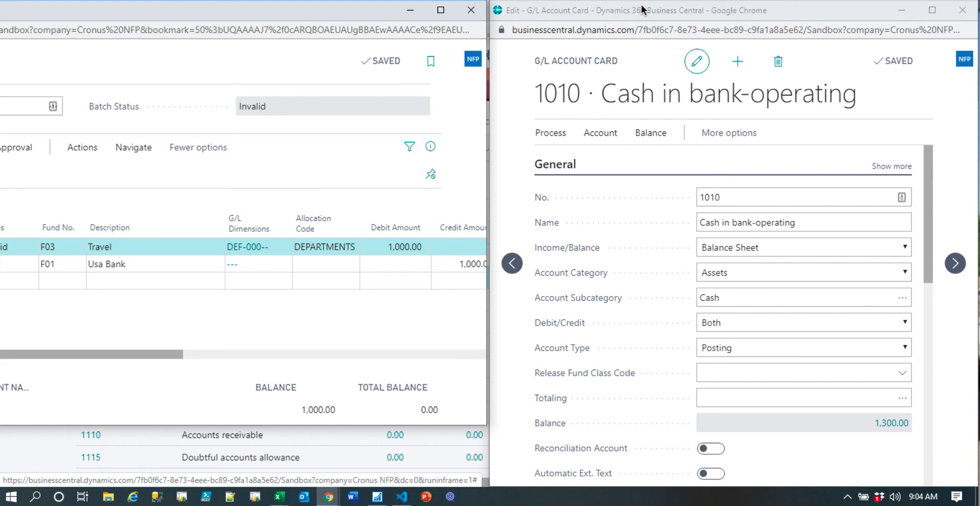
{"action": "left_click", "coordinate": [470, 9]}
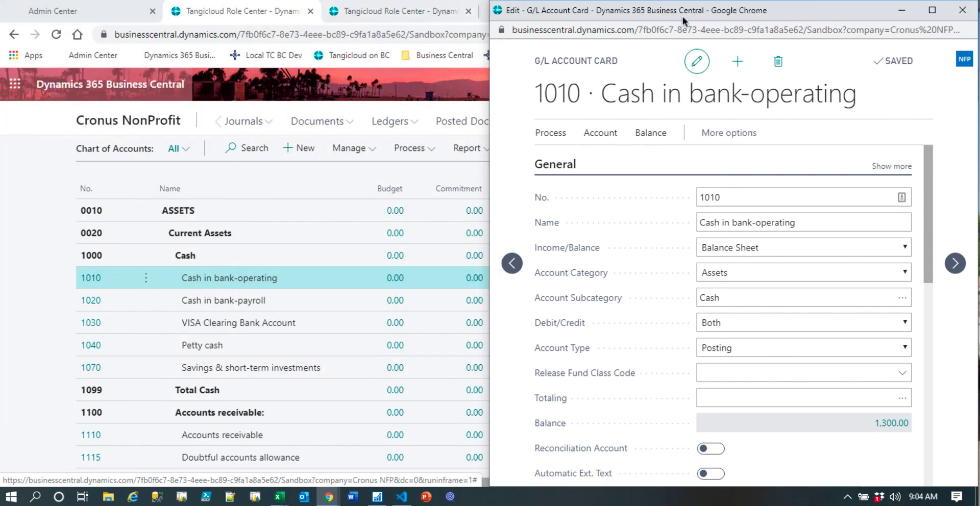
{"action": "left_click", "coordinate": [963, 12]}
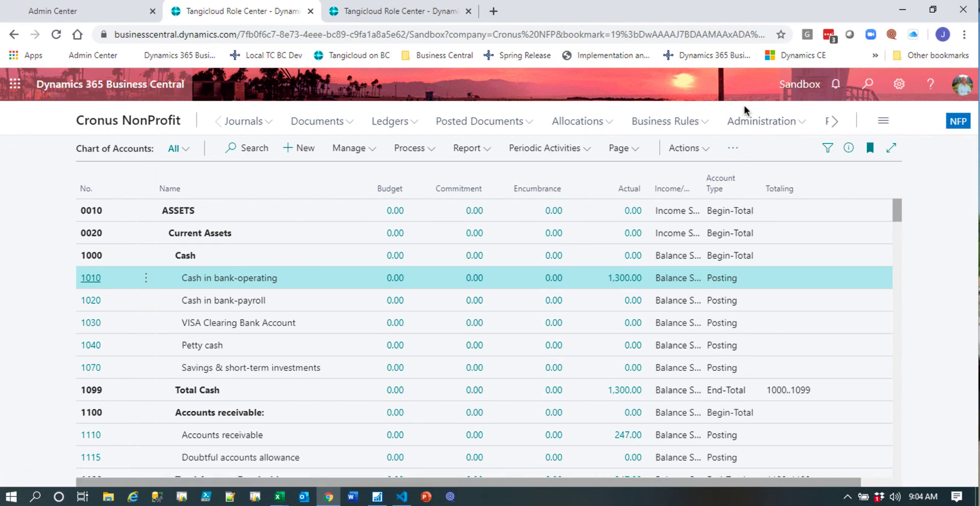